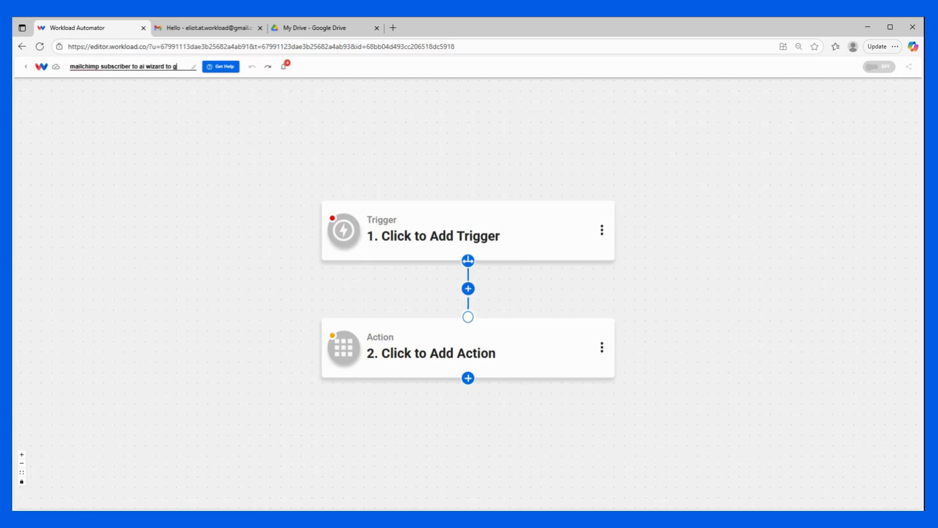
- Finish typing the workflow title so it ends 'to gmail with attachment'
{"action": "type", "text": "achment"}
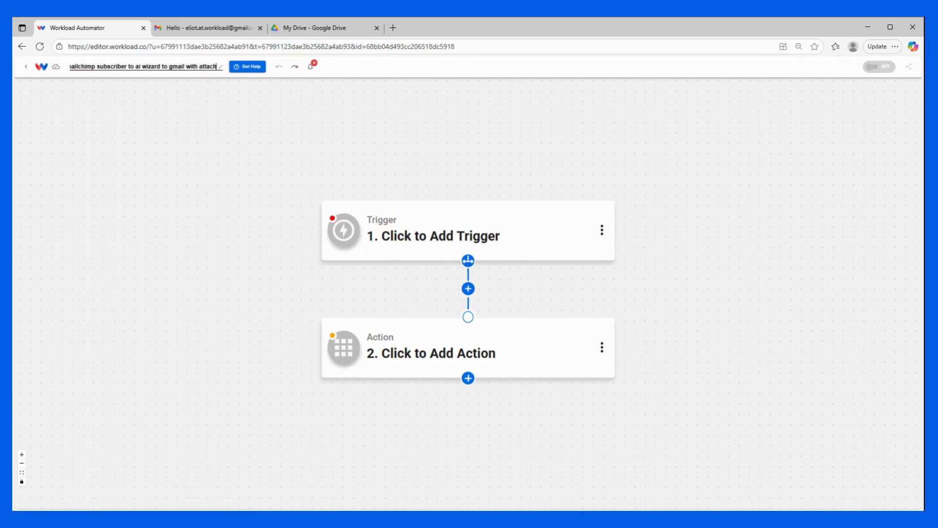
- Save the workflow name and set the trigger to Mailchimp's New Subscriber event
{"action": "key", "text": "Return"}
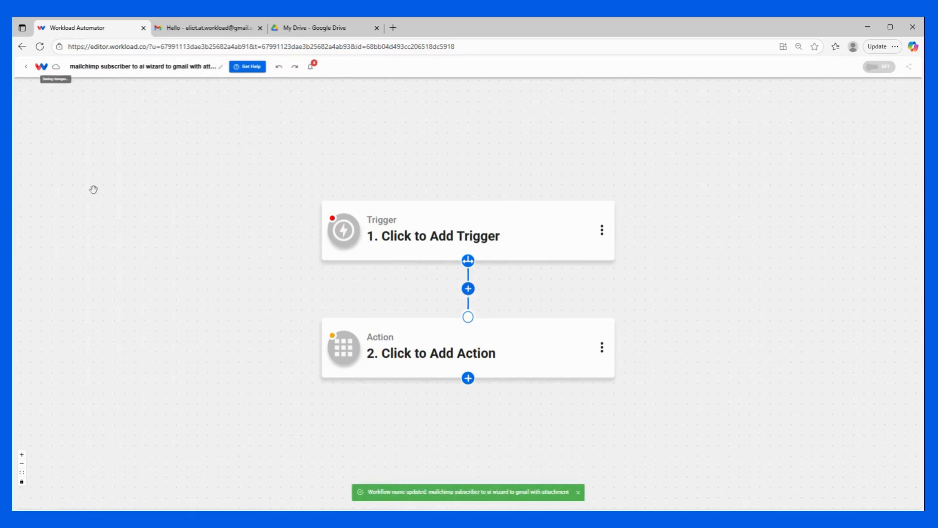
{"action": "left_click", "coordinate": [445, 233]}
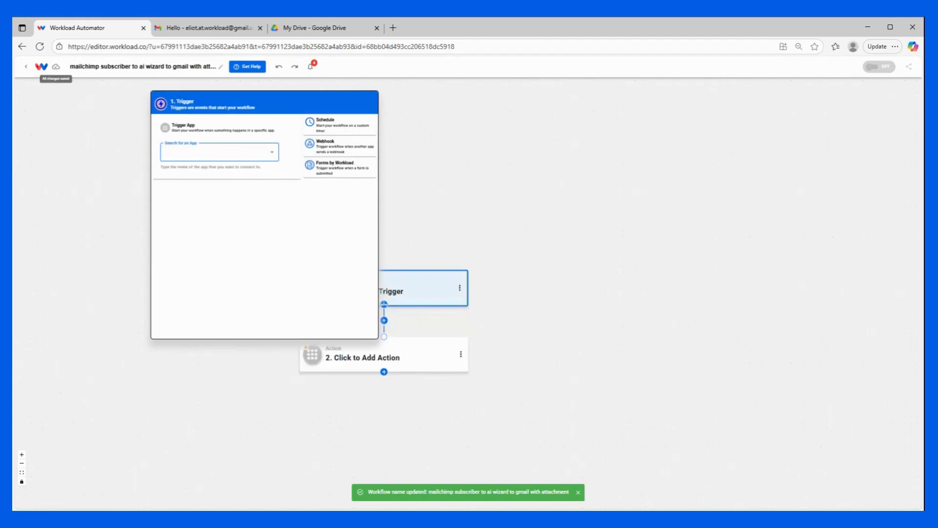
{"action": "type", "text": "mail"}
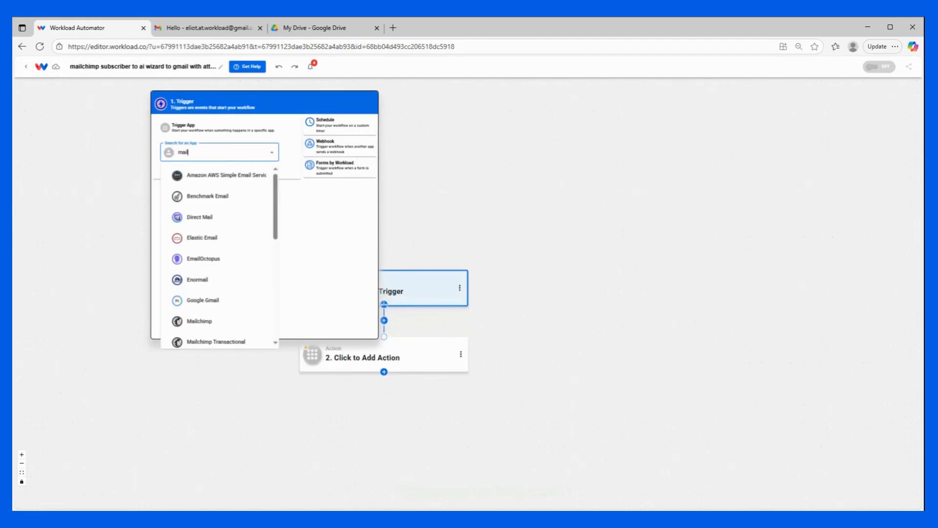
{"action": "type", "text": "chimp"}
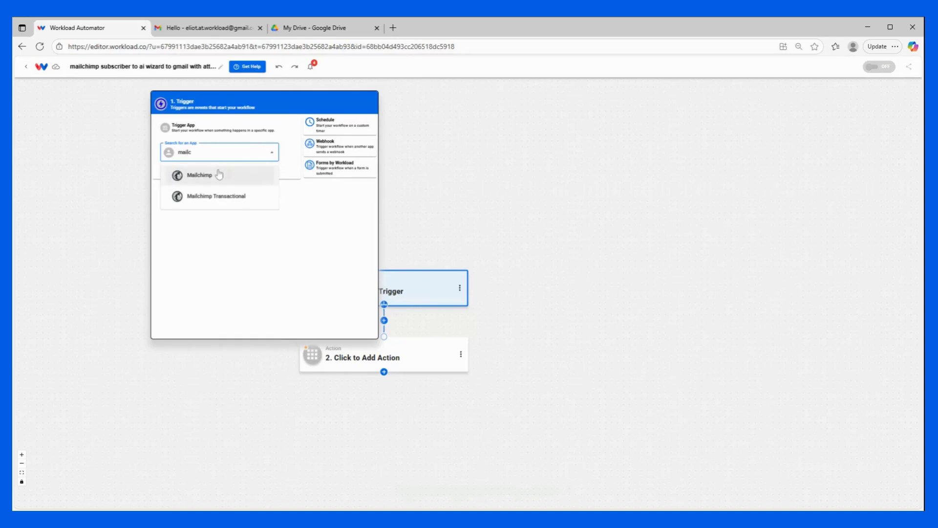
{"action": "left_click", "coordinate": [218, 176]}
{"action": "left_click", "coordinate": [523, 160]}
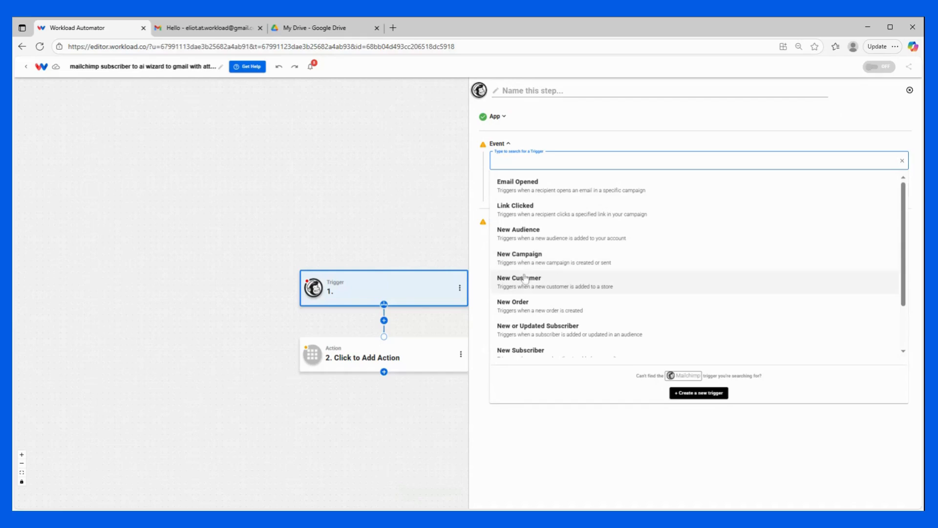
{"action": "scroll", "coordinate": [525, 277], "scroll_direction": "down", "scroll_amount": 1}
{"action": "left_click", "coordinate": [525, 307]}
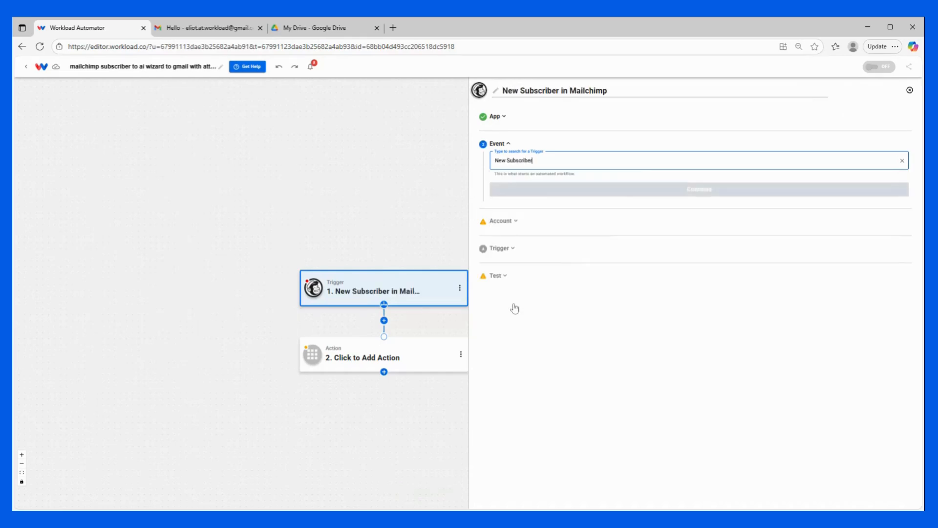
- Keep the connected Mailchimp account and set the trigger's List ID to 'workload'
{"action": "left_click", "coordinate": [631, 194]}
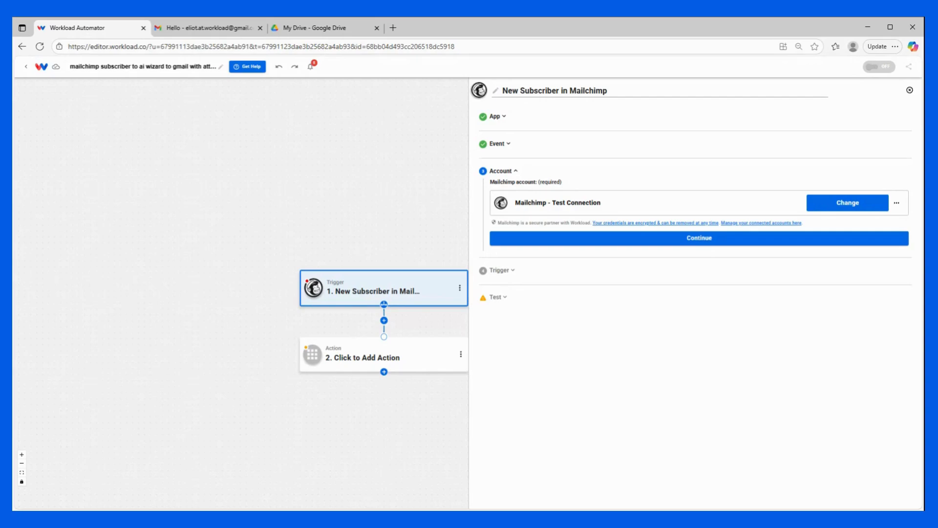
{"action": "left_click", "coordinate": [578, 239]}
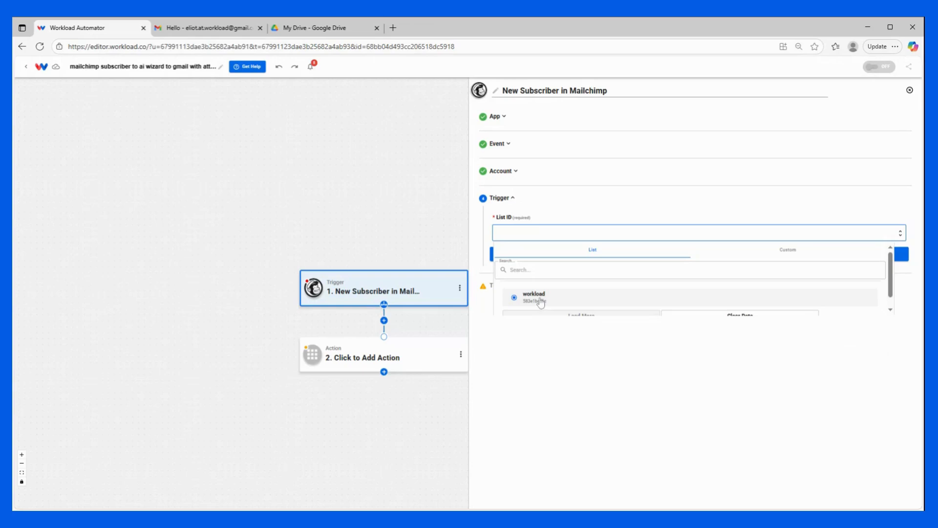
{"action": "left_click", "coordinate": [541, 301]}
{"action": "left_click", "coordinate": [559, 259]}
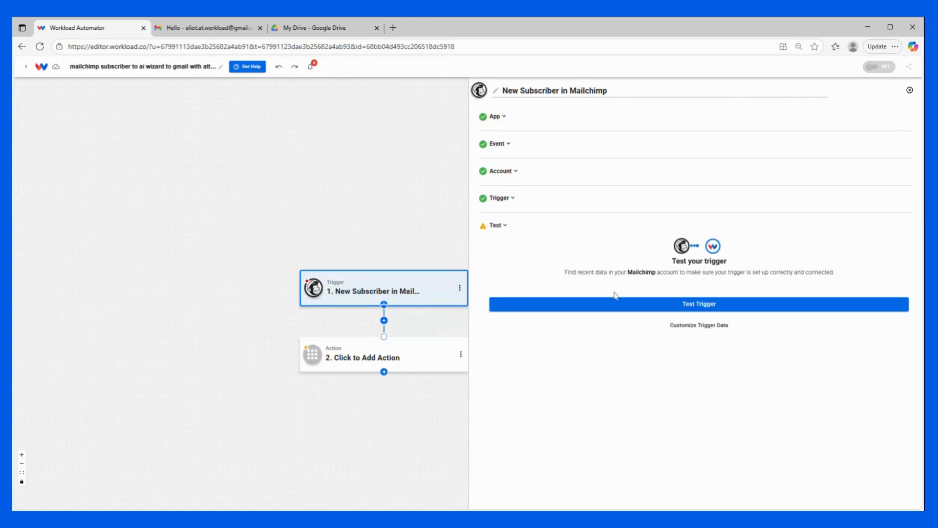
- Test the trigger to fetch a sample subscriber, then continue to step 2
{"action": "left_click", "coordinate": [629, 304]}
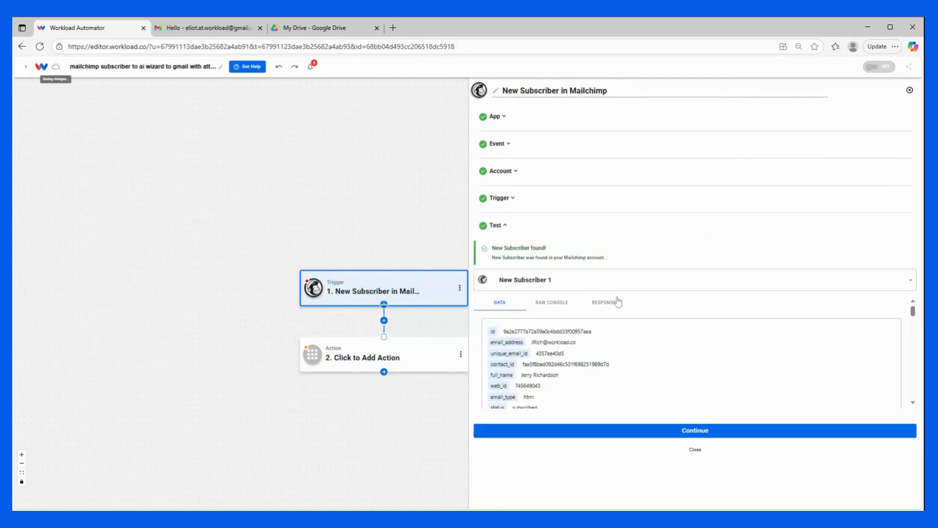
{"action": "scroll", "coordinate": [591, 355], "scroll_direction": "down", "scroll_amount": 2}
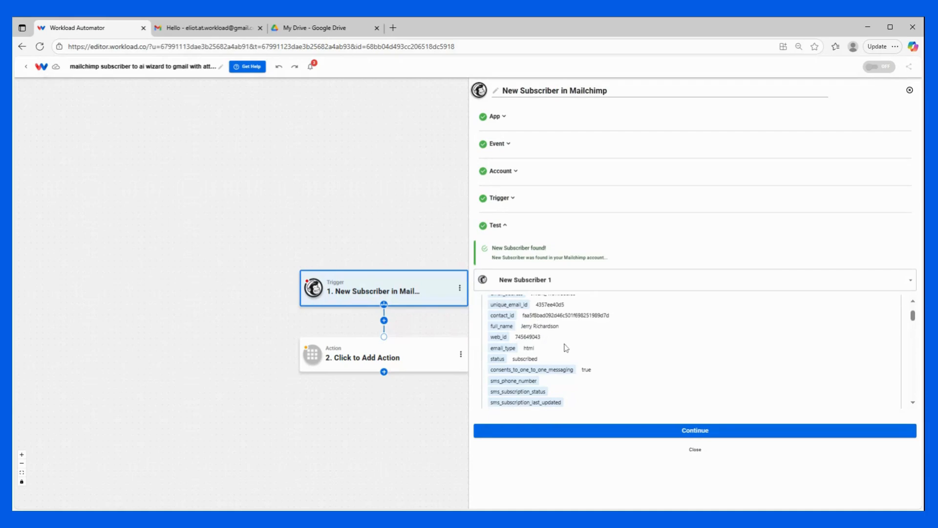
{"action": "scroll", "coordinate": [565, 348], "scroll_direction": "down", "scroll_amount": 5}
{"action": "scroll", "coordinate": [566, 347], "scroll_direction": "down", "scroll_amount": 10}
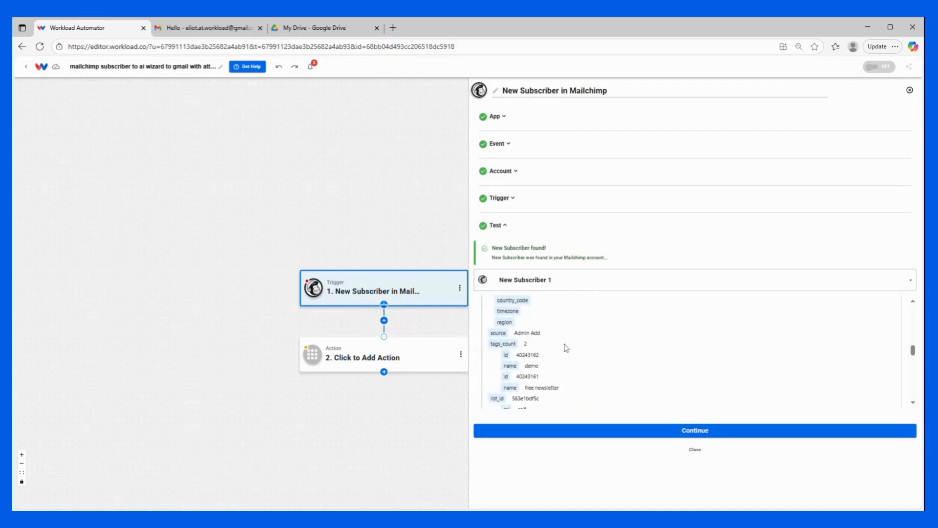
{"action": "left_click", "coordinate": [650, 432]}
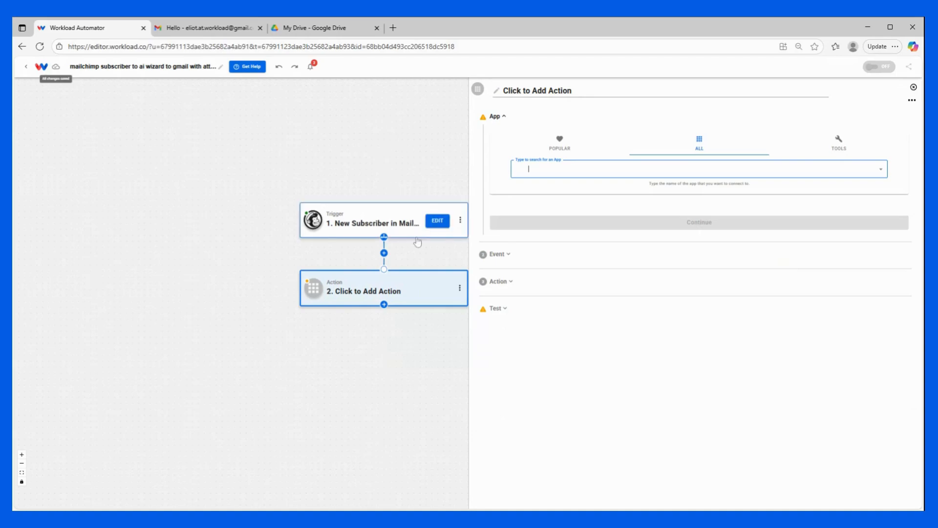
- Make step 2 an AI Wizard by Workload 'Prompt Your Data' action
{"action": "left_click", "coordinate": [841, 144]}
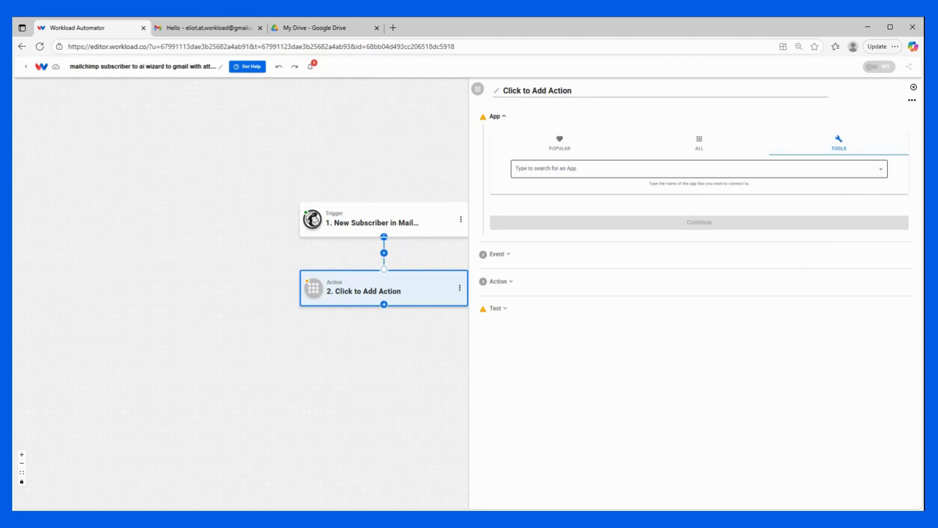
{"action": "left_click", "coordinate": [528, 169]}
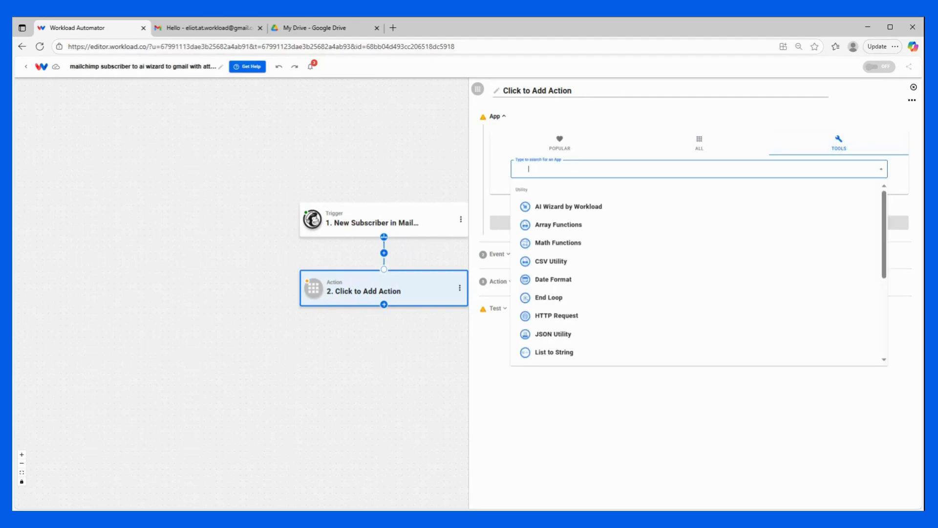
{"action": "left_click", "coordinate": [554, 214]}
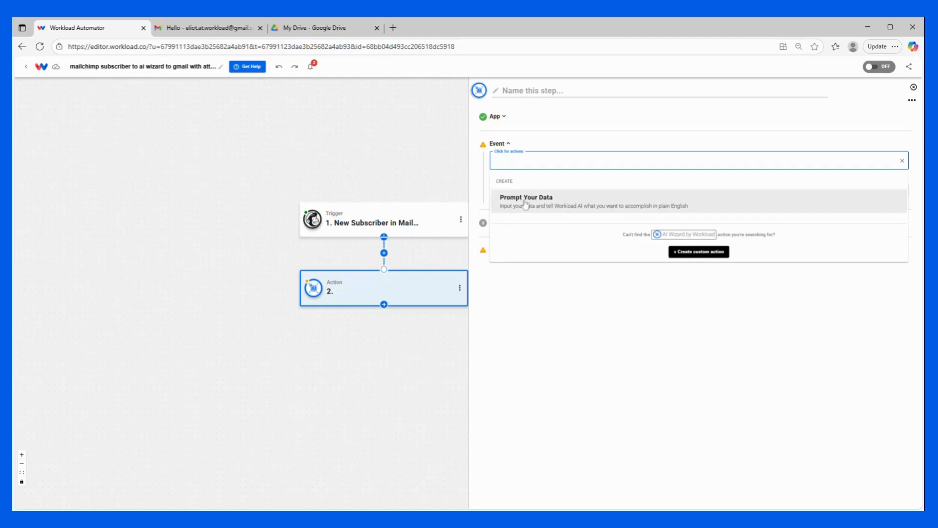
{"action": "left_click", "coordinate": [523, 202]}
{"action": "left_click", "coordinate": [529, 195]}
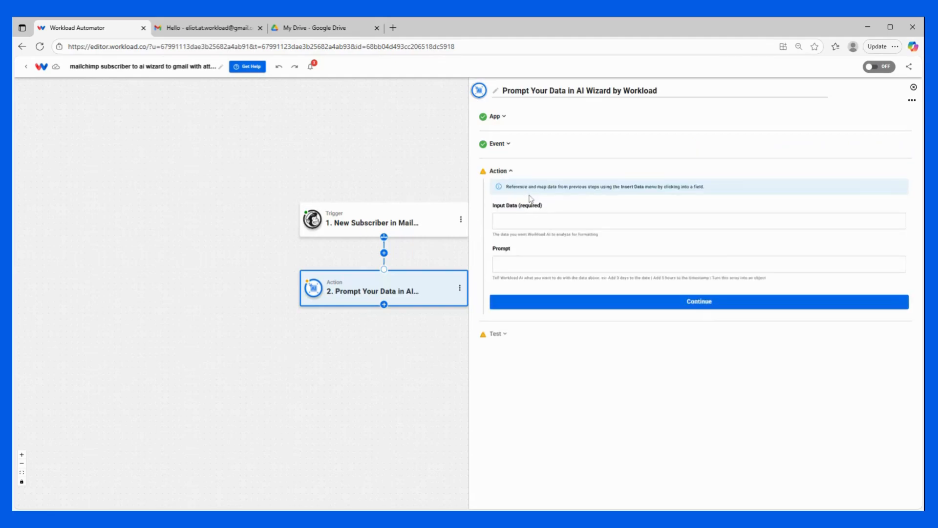
- Map the subscriber's merge_fields as Input Data with prompt 'Turn this array into an object'
{"action": "left_click", "coordinate": [549, 220]}
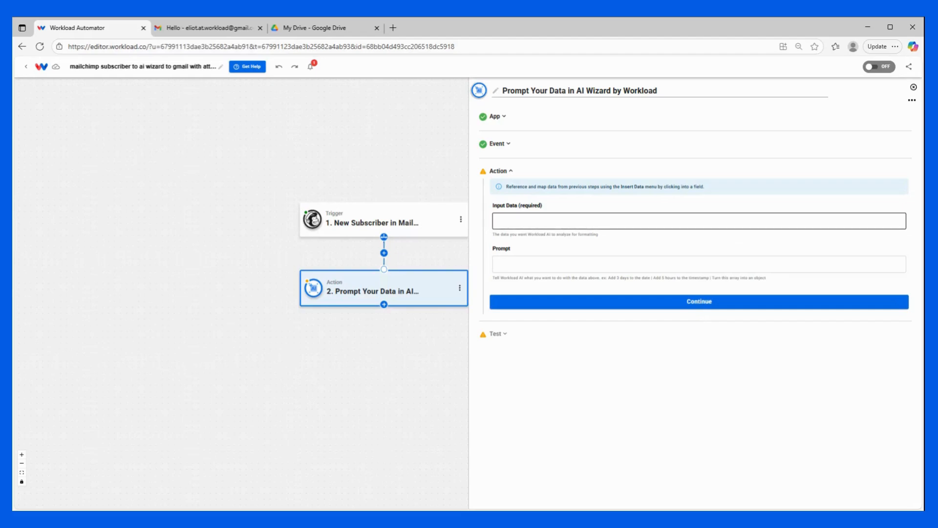
{"action": "left_click", "coordinate": [544, 221]}
{"action": "left_click", "coordinate": [547, 256]}
{"action": "scroll", "coordinate": [543, 280], "scroll_direction": "down", "scroll_amount": 3}
{"action": "scroll", "coordinate": [544, 280], "scroll_direction": "down", "scroll_amount": 1}
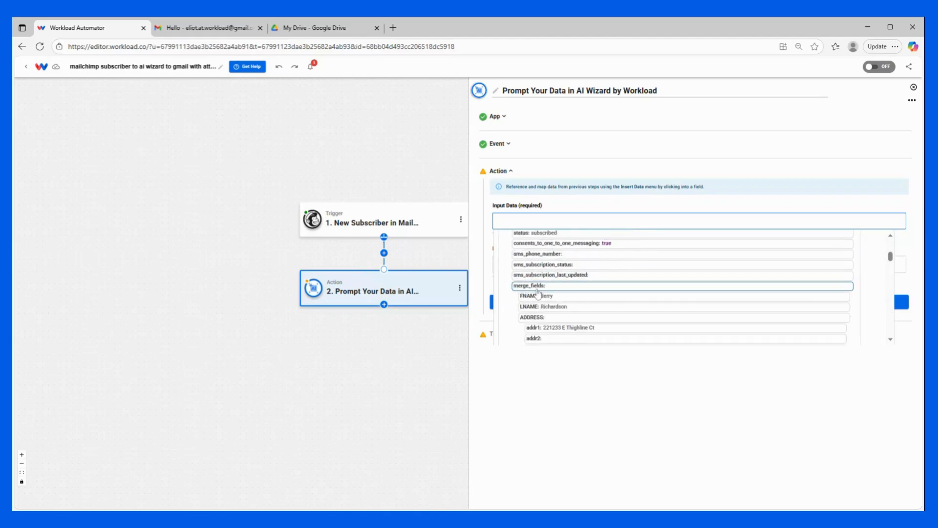
{"action": "left_click", "coordinate": [537, 286]}
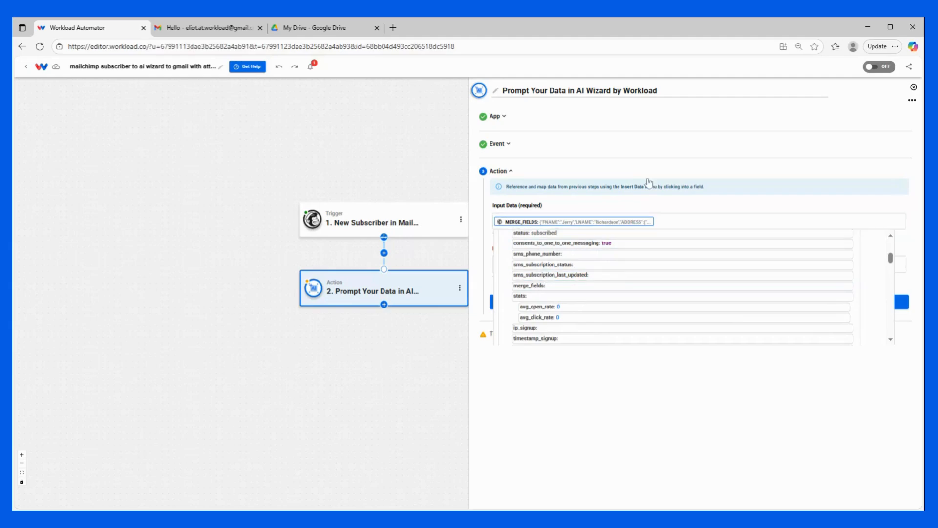
{"action": "left_click", "coordinate": [647, 201]}
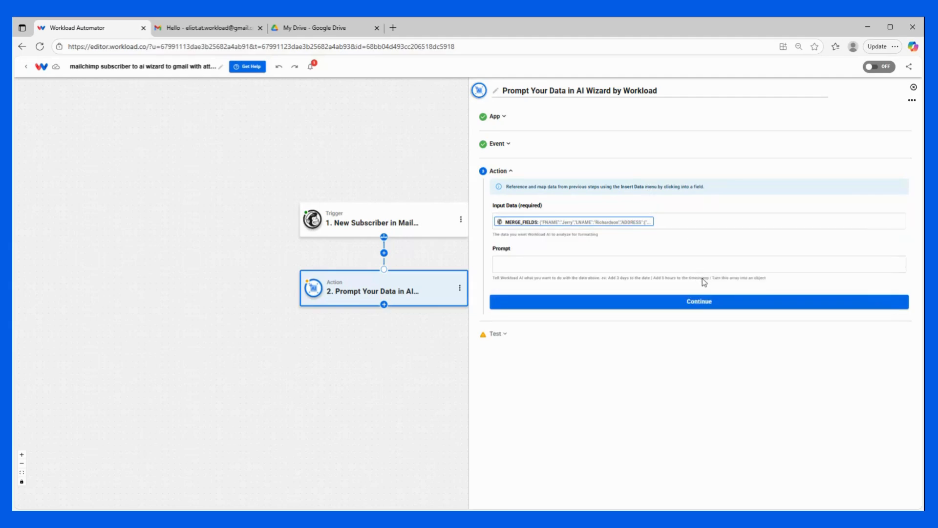
{"action": "left_click_drag", "start_coordinate": [713, 278], "coordinate": [770, 284]}
{"action": "left_click", "coordinate": [770, 285]}
- Test the prompt step successfully and return to the workflow canvas
{"action": "left_click", "coordinate": [611, 301]}
{"action": "left_click", "coordinate": [569, 323]}
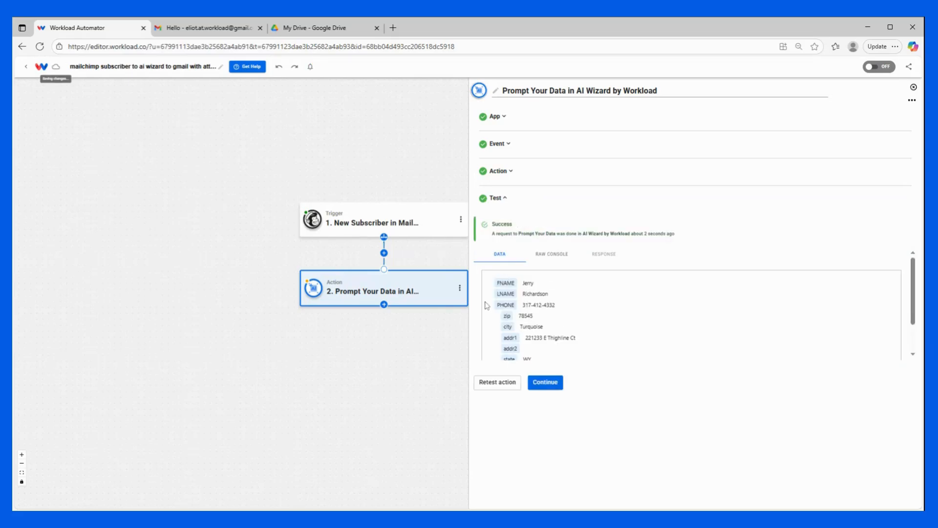
{"action": "scroll", "coordinate": [575, 295], "scroll_direction": "down", "scroll_amount": 2}
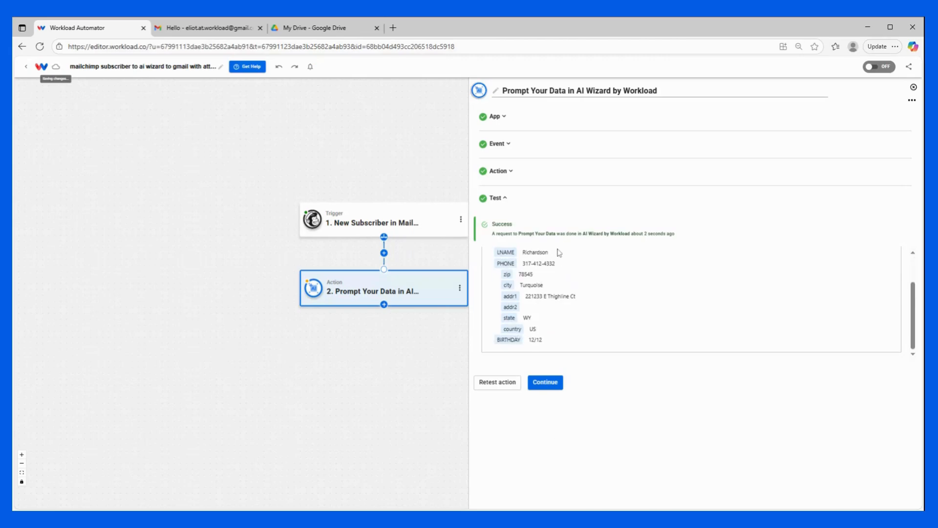
{"action": "left_click", "coordinate": [560, 384]}
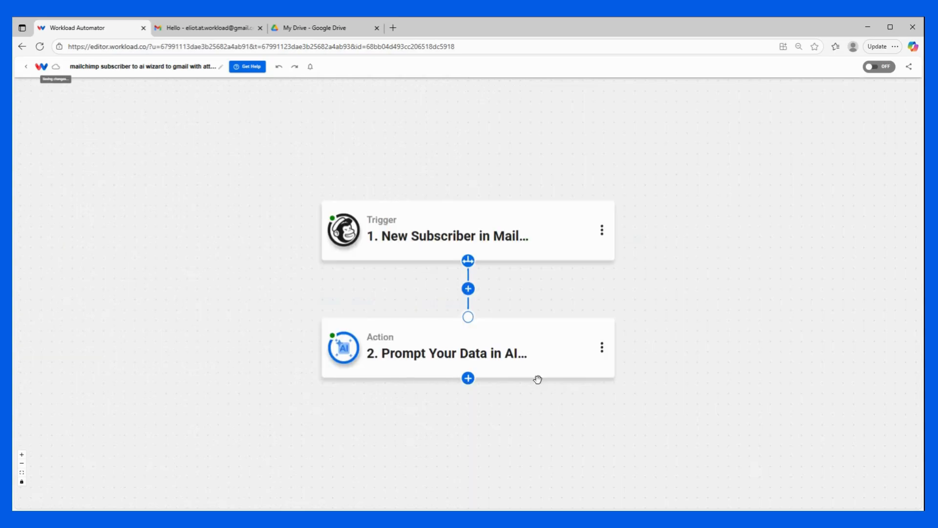
- Add step 3 as another AI Wizard by Workload 'Prompt Your Data' action
{"action": "left_click", "coordinate": [468, 378]}
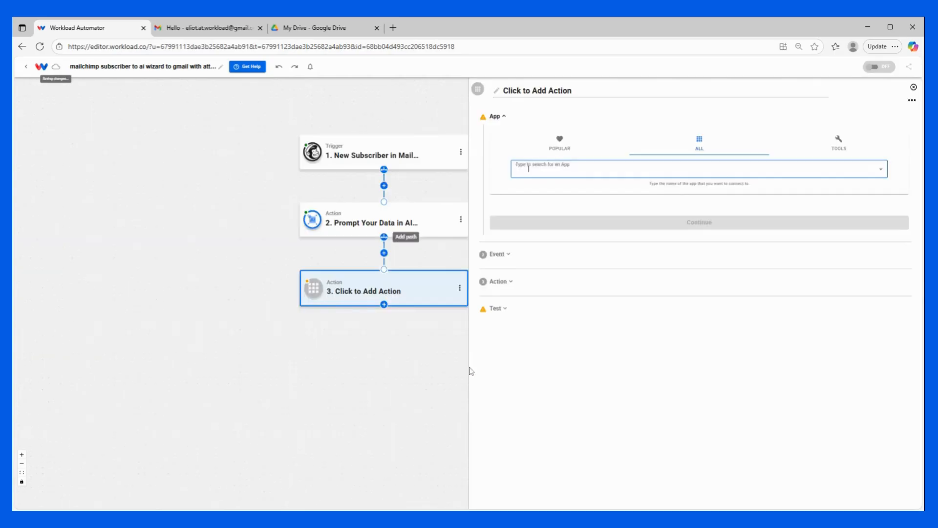
{"action": "left_click", "coordinate": [839, 144]}
{"action": "left_click", "coordinate": [537, 163]}
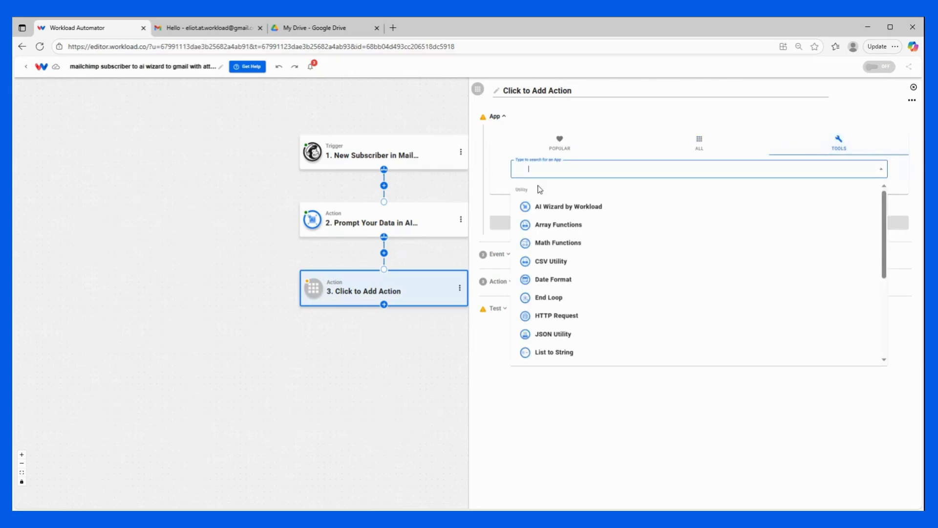
{"action": "left_click", "coordinate": [538, 205]}
{"action": "left_click", "coordinate": [537, 161]}
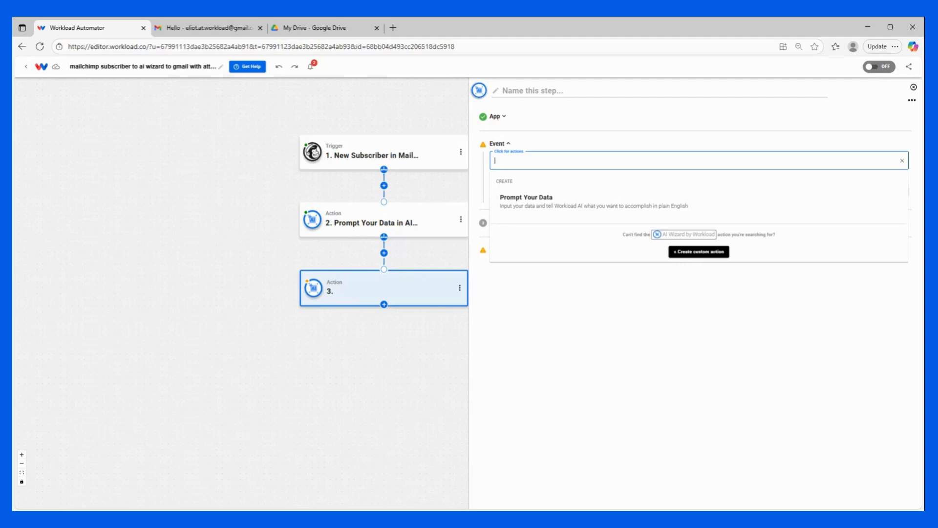
{"action": "left_click", "coordinate": [537, 198]}
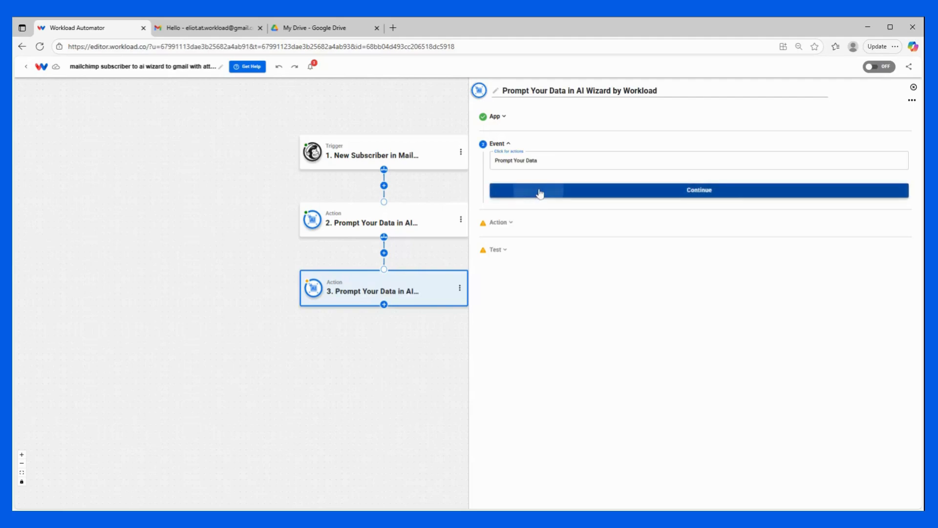
{"action": "left_click", "coordinate": [539, 191]}
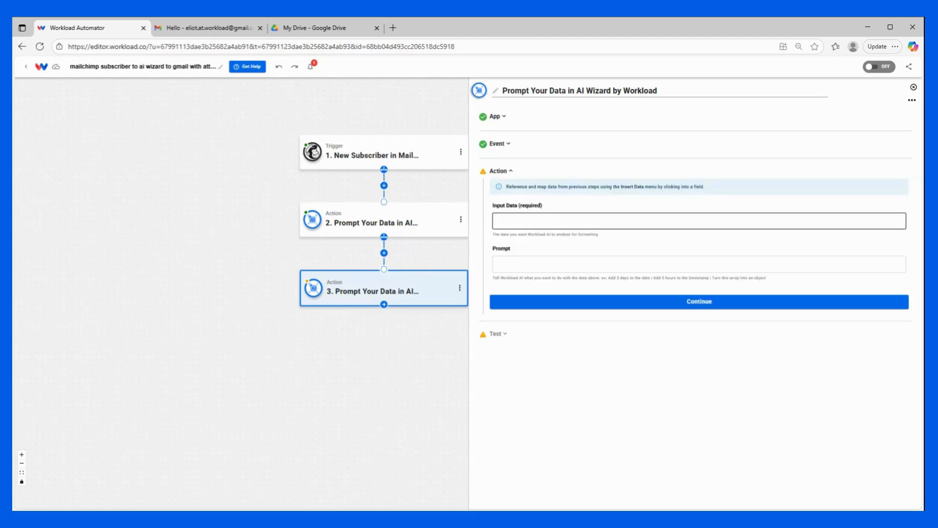
- Map FNAME and LNAME as Input Data and paste in the welcome-email prompt
{"action": "left_click", "coordinate": [515, 221]}
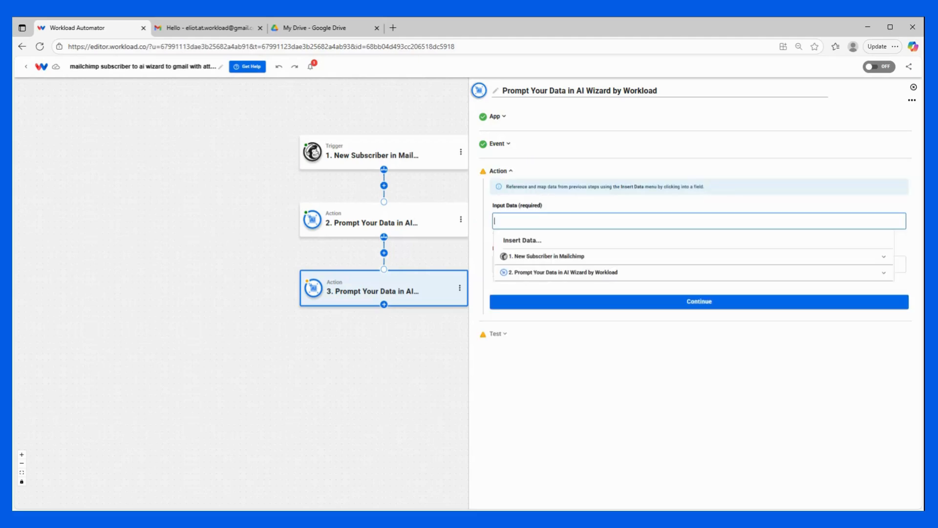
{"action": "left_click", "coordinate": [532, 276]}
{"action": "scroll", "coordinate": [532, 279], "scroll_direction": "down", "scroll_amount": 1}
{"action": "left_click", "coordinate": [536, 283]}
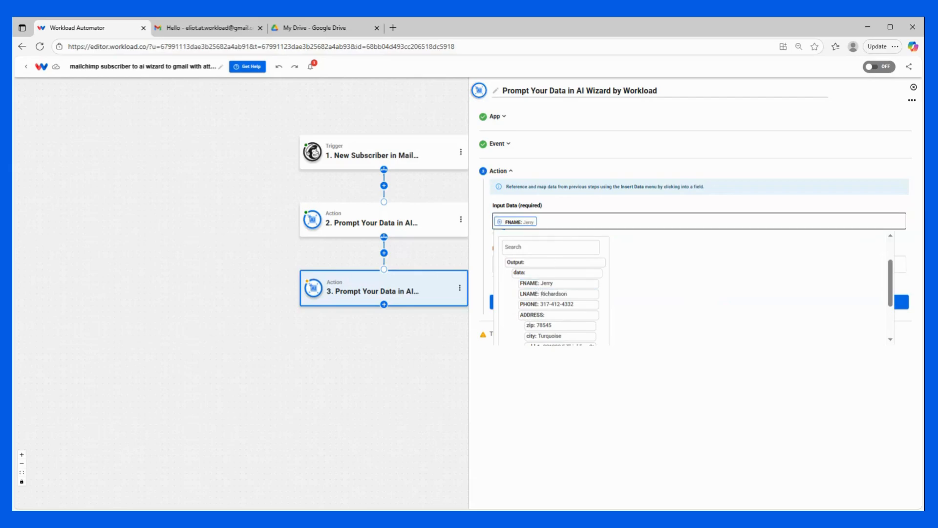
{"action": "left_click", "coordinate": [561, 295]}
{"action": "left_click", "coordinate": [595, 205]}
{"action": "left_click", "coordinate": [569, 263]}
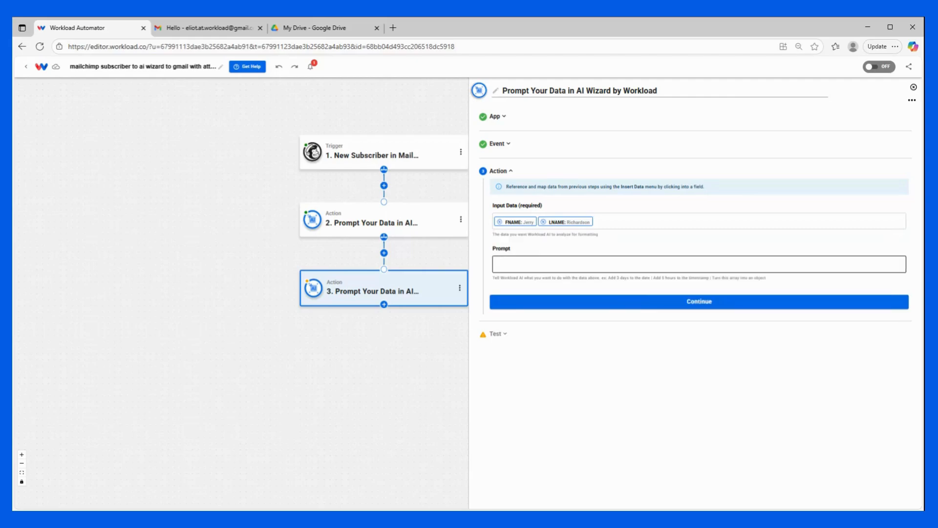
{"action": "left_click", "coordinate": [548, 263]}
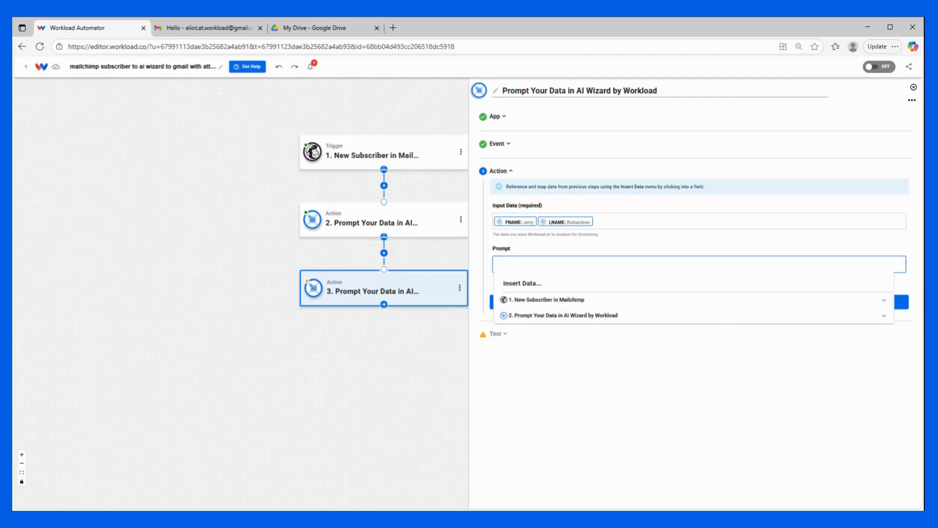
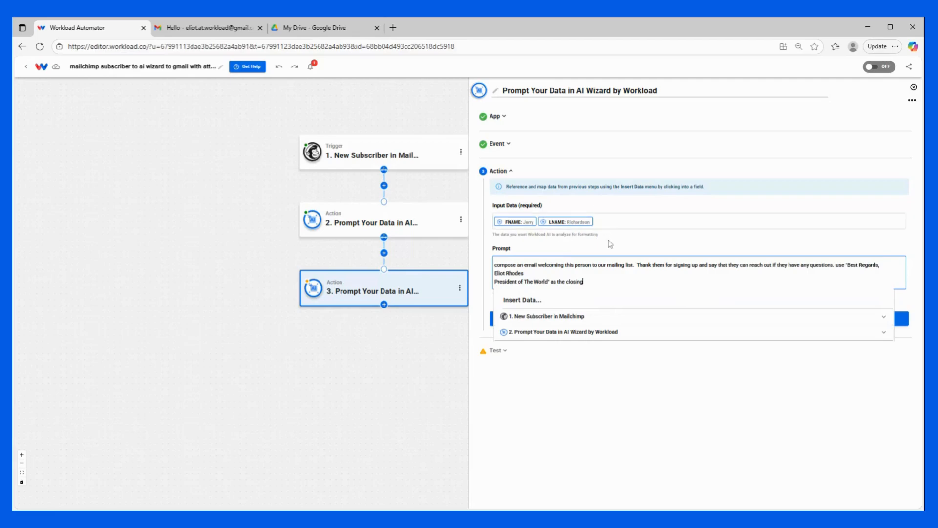
{"action": "left_click", "coordinate": [610, 244]}
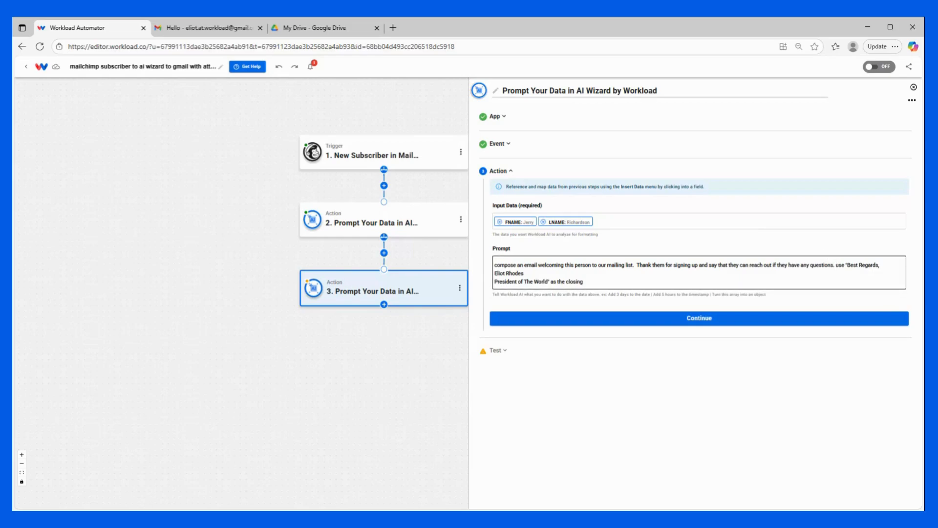
- Test step 3 to get a welcome-email body, recipient and subject, then close it
{"action": "left_click", "coordinate": [628, 317]}
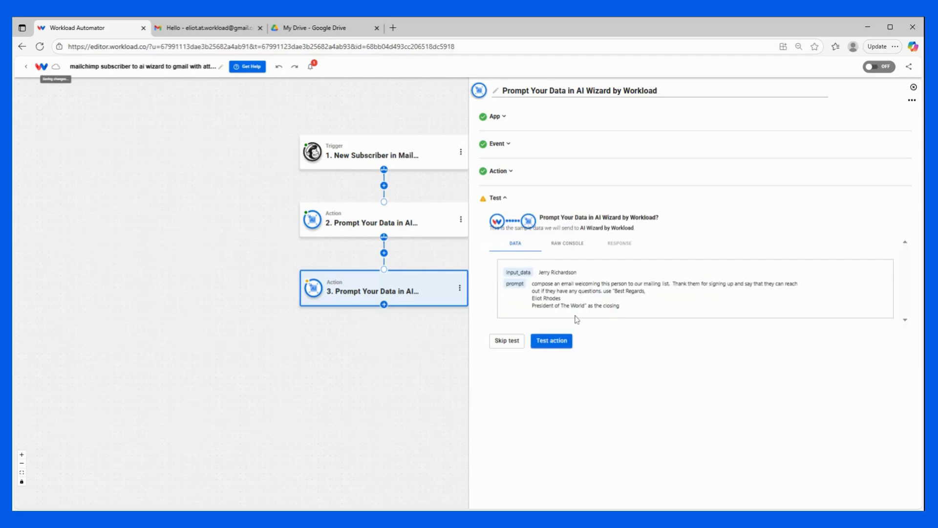
{"action": "left_click", "coordinate": [561, 344]}
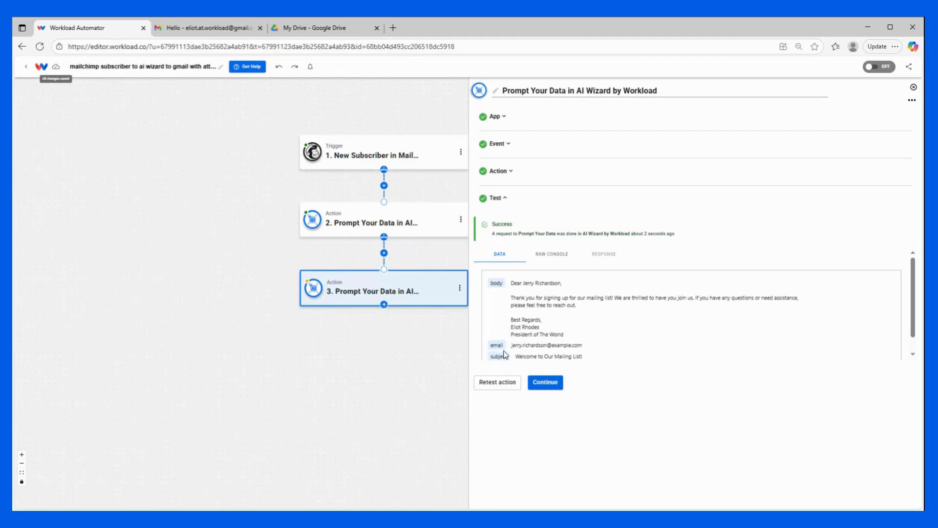
{"action": "left_click", "coordinate": [550, 381]}
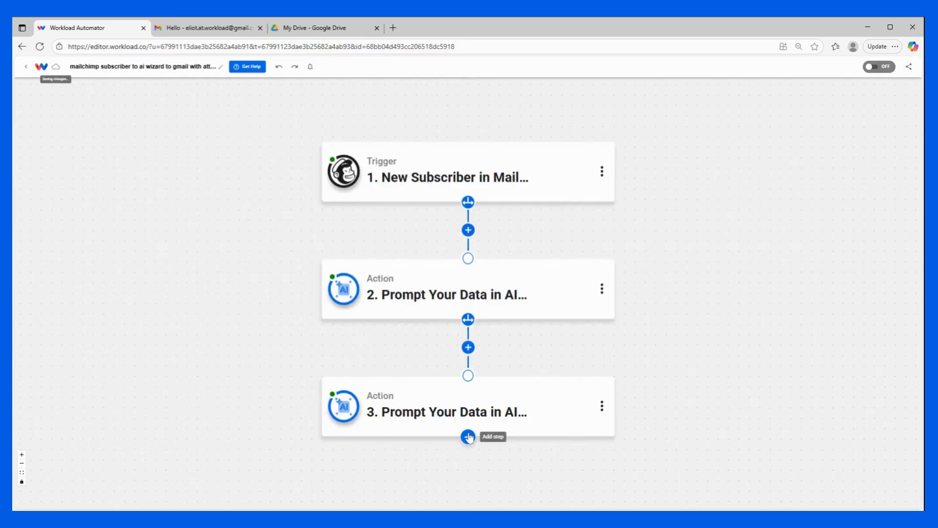
- Add step 4 as Google Gmail's Send Email with Attachment using the connected account
{"action": "left_click", "coordinate": [468, 436]}
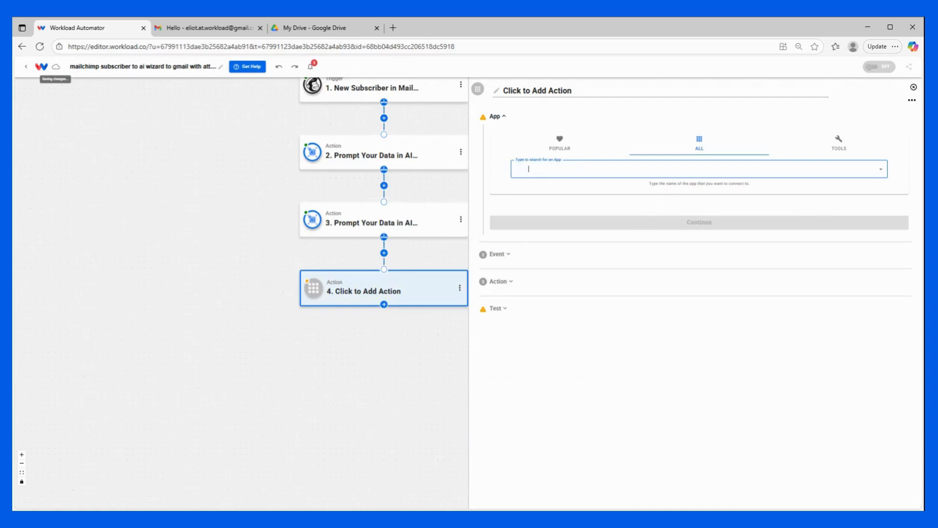
{"action": "type", "text": "gmail"}
{"action": "left_click", "coordinate": [577, 206]}
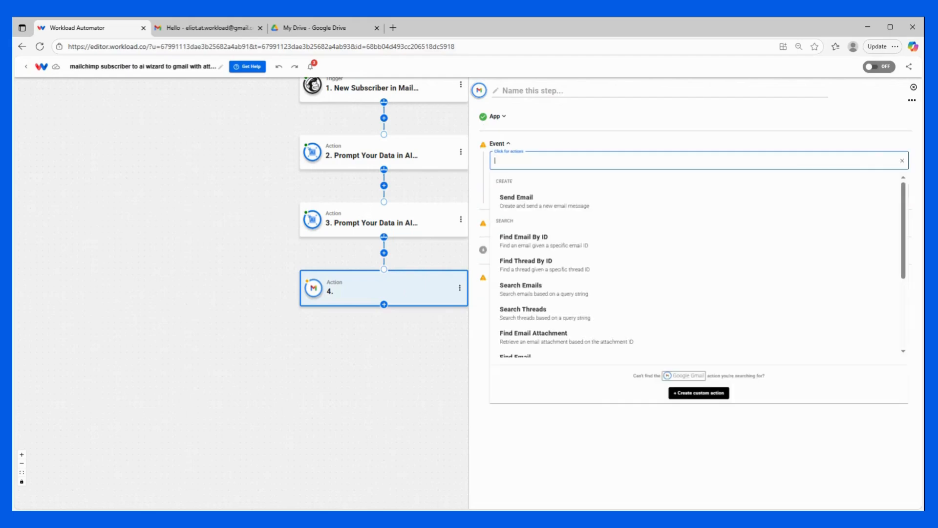
{"action": "scroll", "coordinate": [549, 254], "scroll_direction": "down", "scroll_amount": 3}
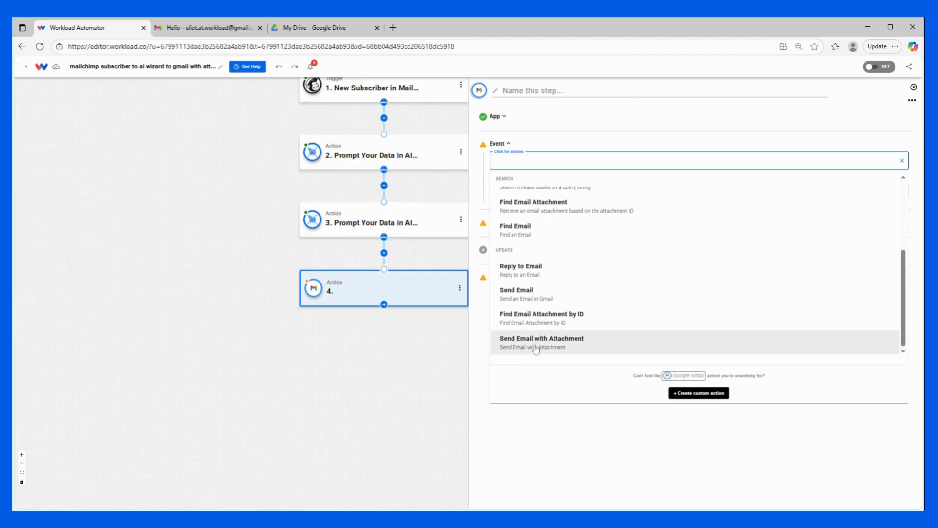
{"action": "left_click", "coordinate": [536, 348]}
{"action": "left_click", "coordinate": [608, 189]}
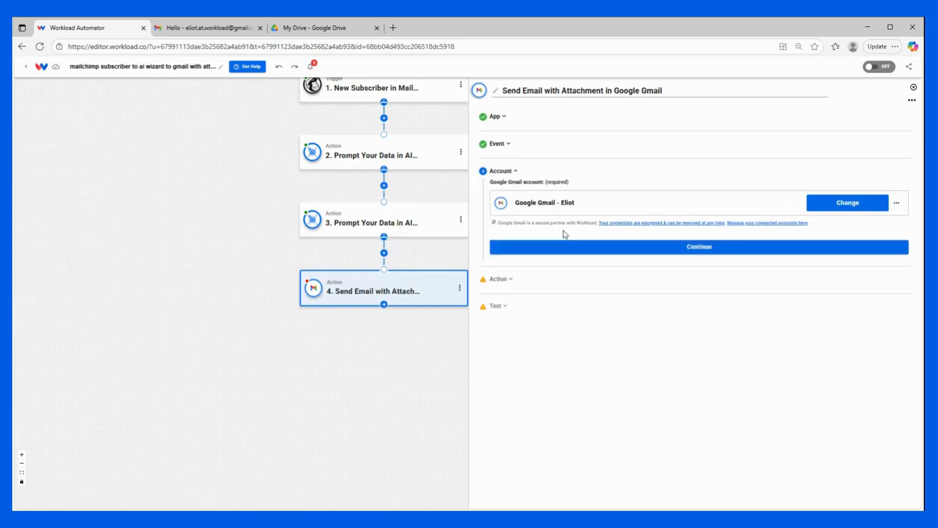
{"action": "left_click", "coordinate": [558, 249]}
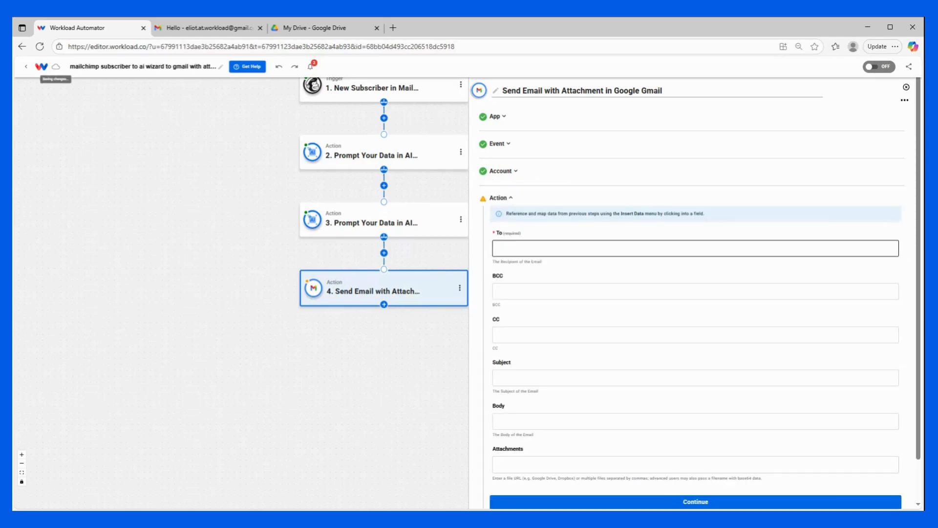
- Send the email to the subscriber's email_address and paste your own address into CC
{"action": "left_click", "coordinate": [557, 248]}
{"action": "left_click", "coordinate": [523, 285]}
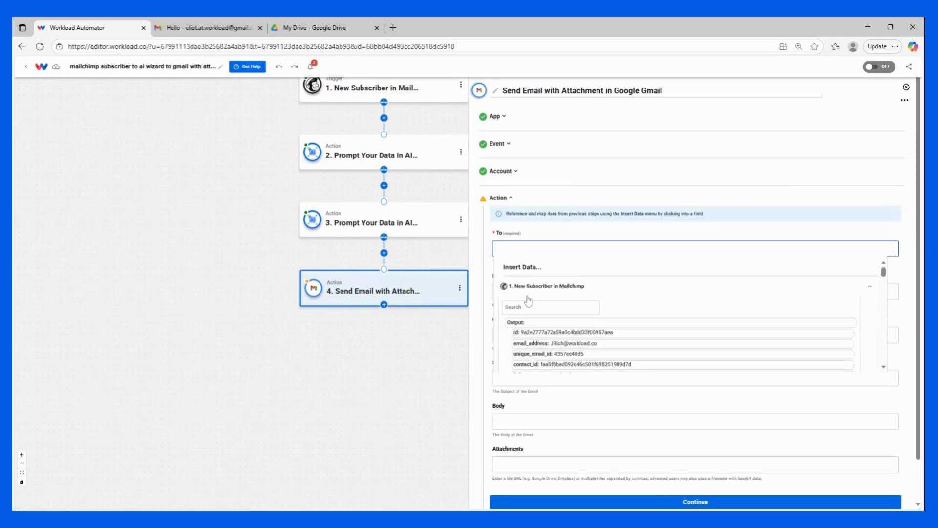
{"action": "scroll", "coordinate": [530, 296], "scroll_direction": "down", "scroll_amount": 2}
{"action": "left_click", "coordinate": [532, 295]}
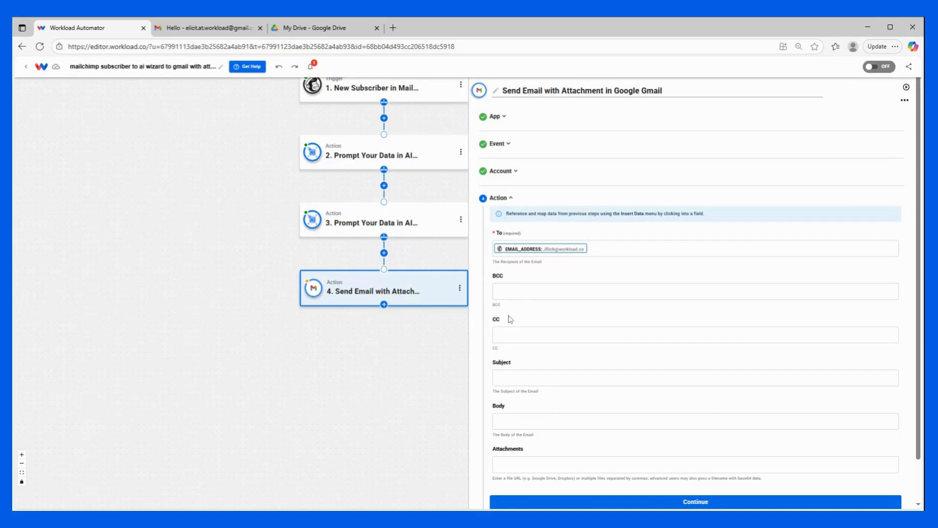
{"action": "left_click", "coordinate": [510, 335]}
{"action": "key", "text": "ctrl+v"}
- Fill Subject and Body with the second AI step's generated subject and message
{"action": "left_click", "coordinate": [530, 377]}
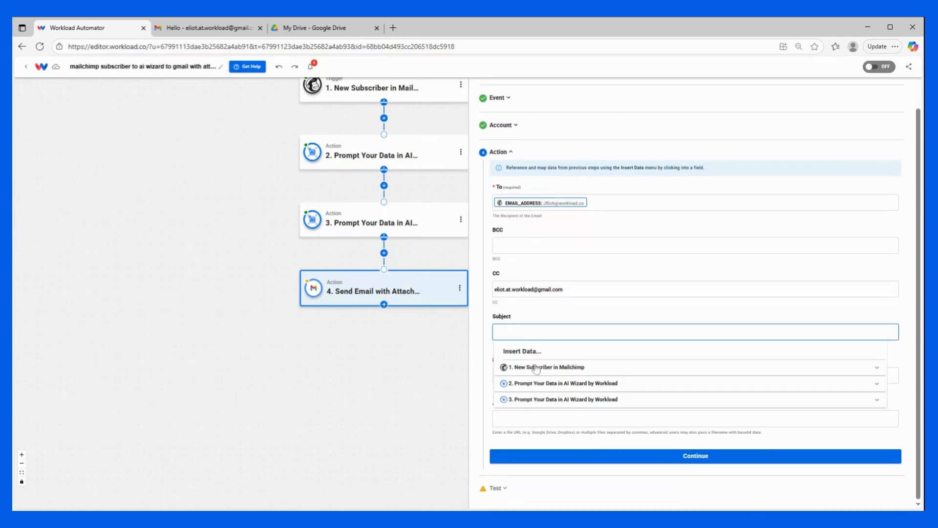
{"action": "left_click", "coordinate": [514, 399]}
{"action": "scroll", "coordinate": [537, 420], "scroll_direction": "down", "scroll_amount": 1}
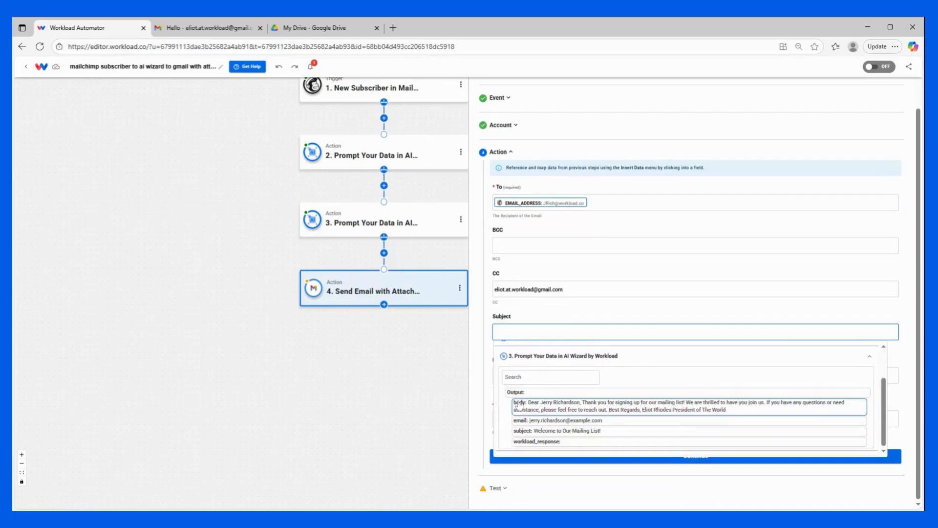
{"action": "left_click", "coordinate": [555, 432]}
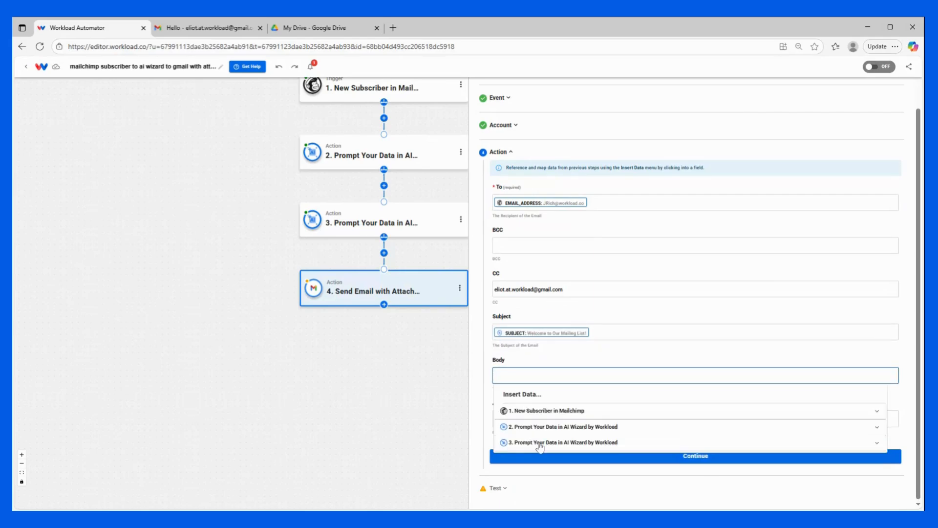
{"action": "left_click", "coordinate": [536, 443]}
{"action": "scroll", "coordinate": [539, 436], "scroll_direction": "down", "scroll_amount": 1}
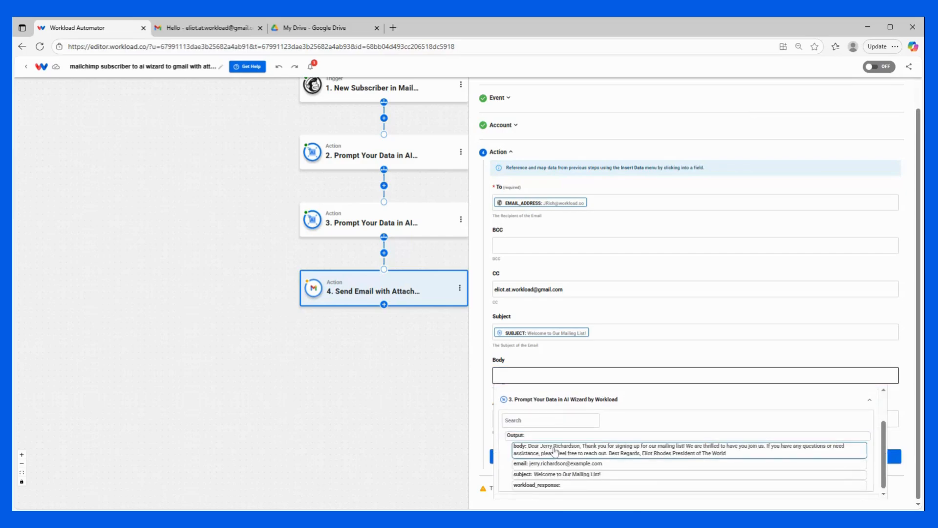
{"action": "left_click", "coordinate": [555, 450]}
{"action": "scroll", "coordinate": [590, 342], "scroll_direction": "down", "scroll_amount": 1}
{"action": "left_click", "coordinate": [605, 332]}
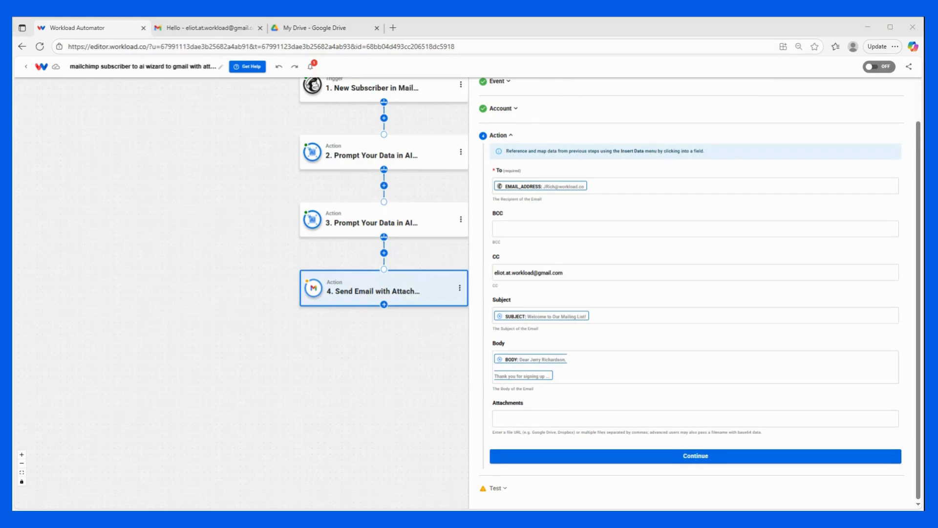
{"action": "left_click", "coordinate": [314, 29]}
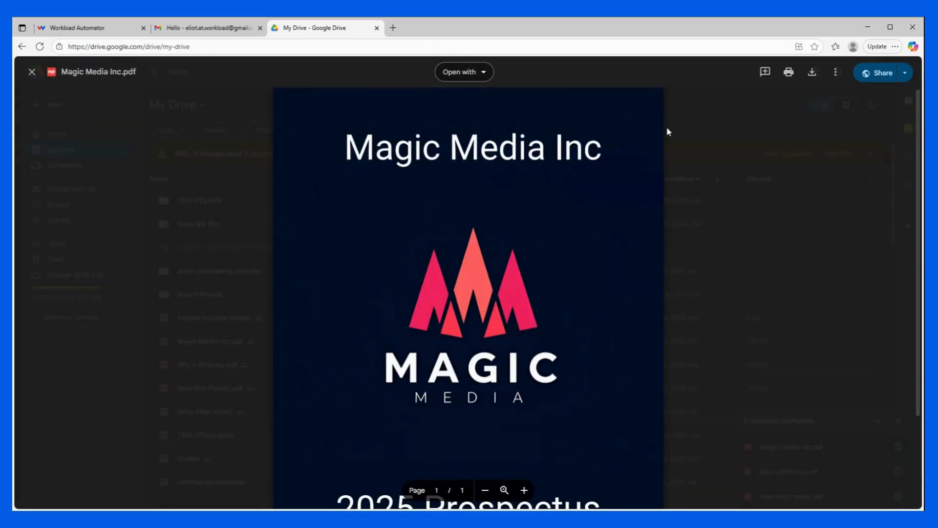
- Copy the shareable link to Magic Media Inc.pdf in Google Drive and return to the workflow
{"action": "left_click", "coordinate": [888, 75]}
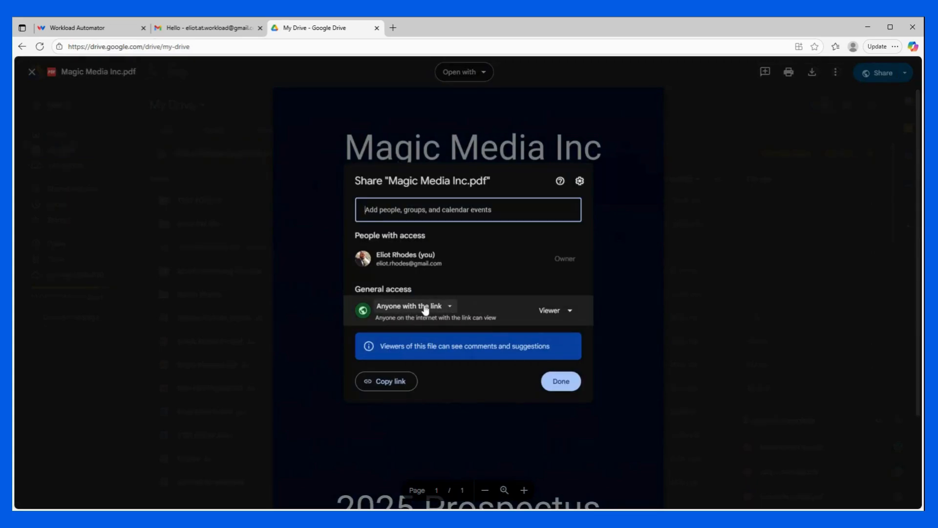
{"action": "left_click", "coordinate": [392, 382]}
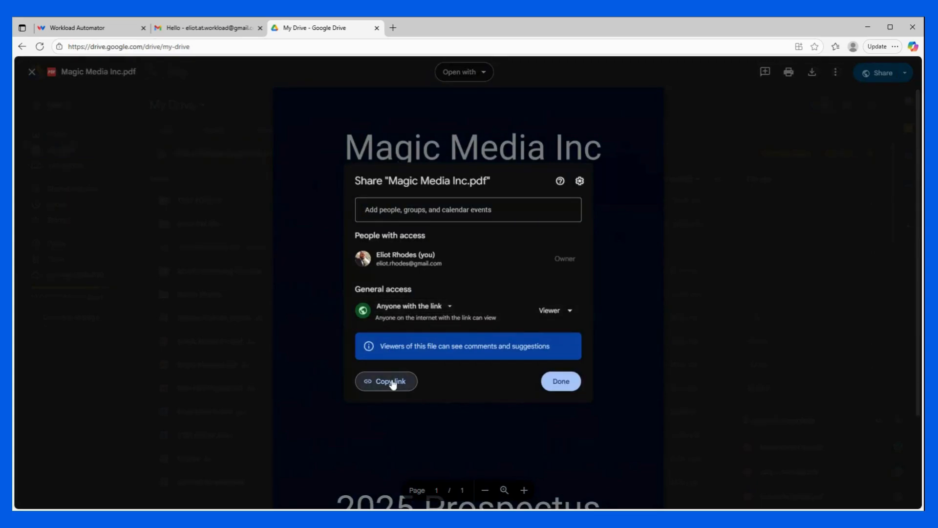
{"action": "left_click", "coordinate": [106, 30]}
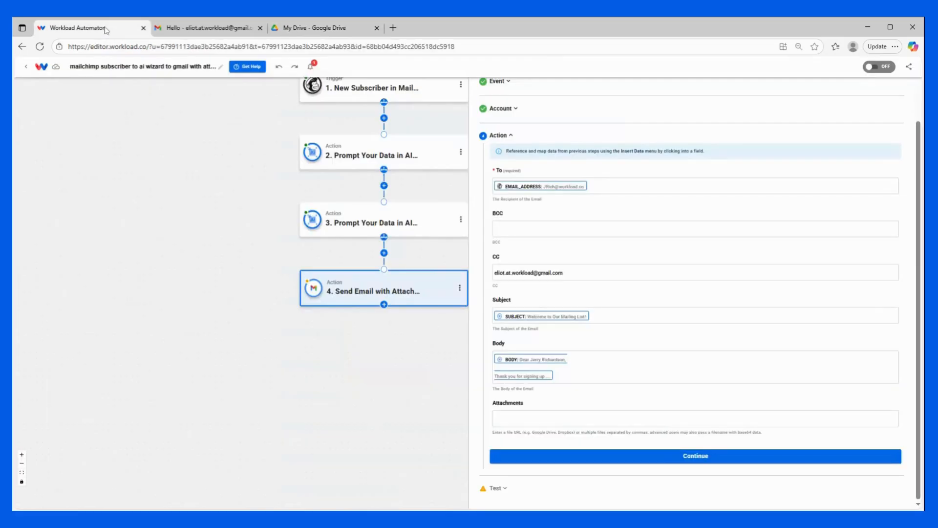
- Paste the Magic Media Inc.pdf link as the attachment and send a successful test email
{"action": "left_click", "coordinate": [523, 417]}
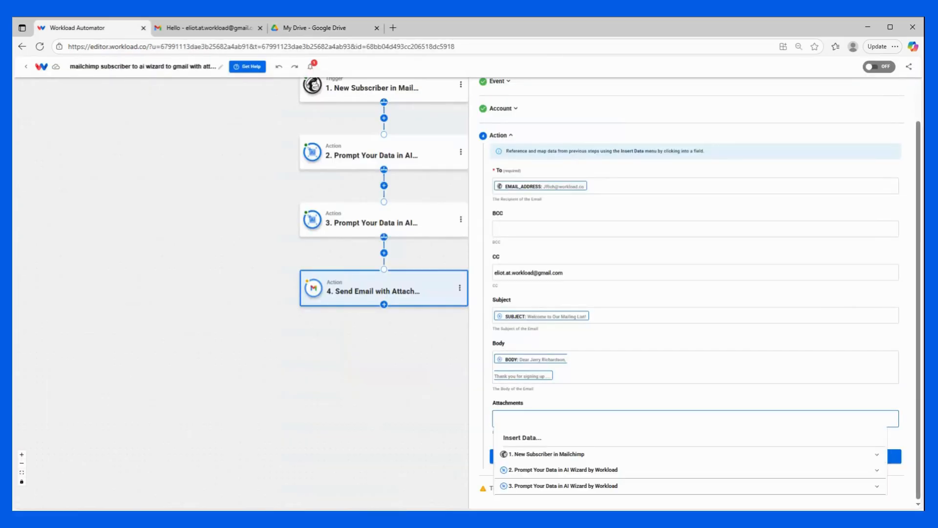
{"action": "left_click", "coordinate": [534, 394]}
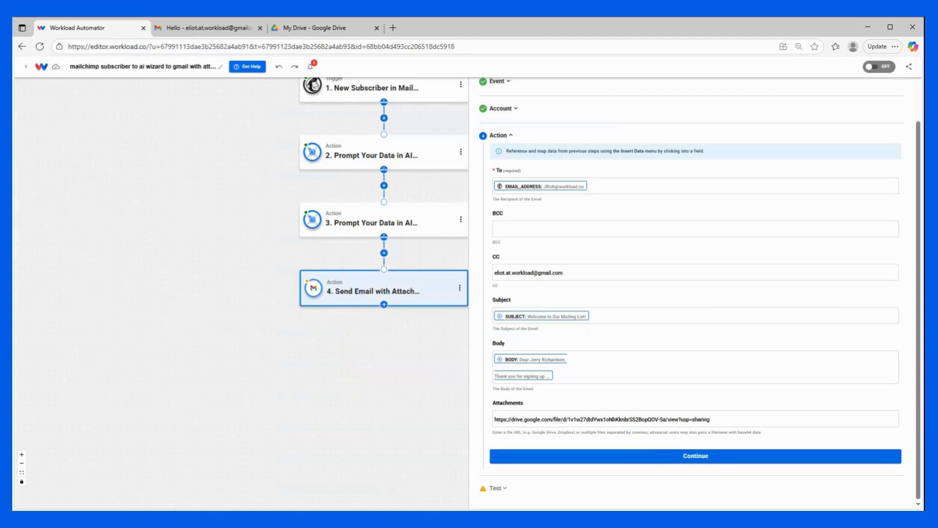
{"action": "left_click", "coordinate": [655, 456]}
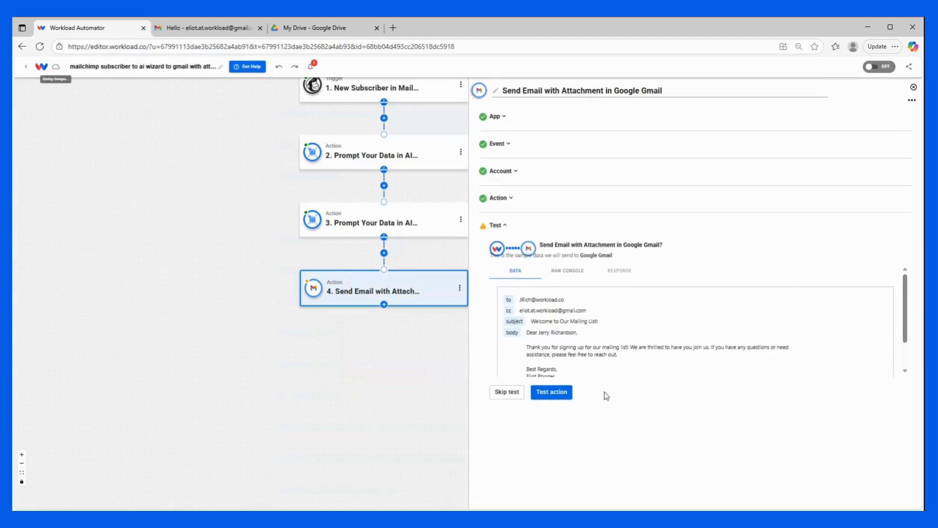
{"action": "left_click", "coordinate": [548, 391]}
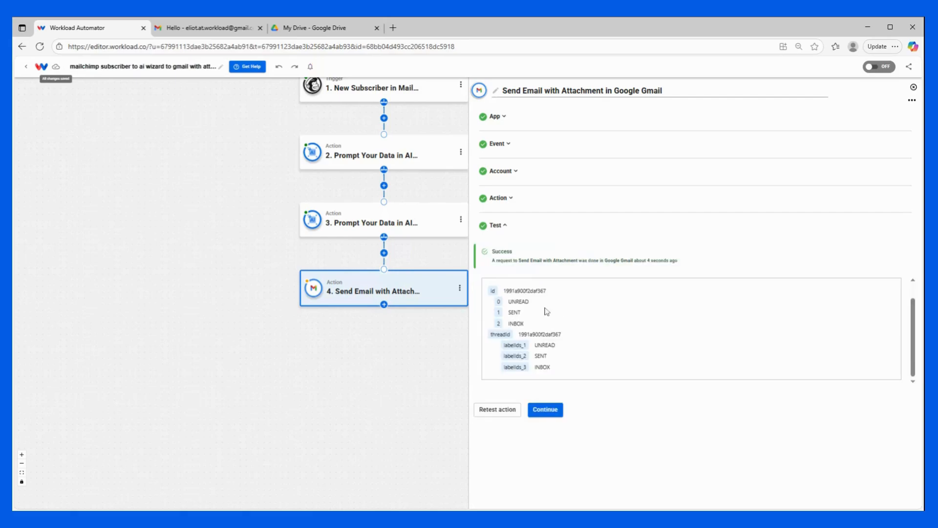
{"action": "left_click", "coordinate": [545, 410]}
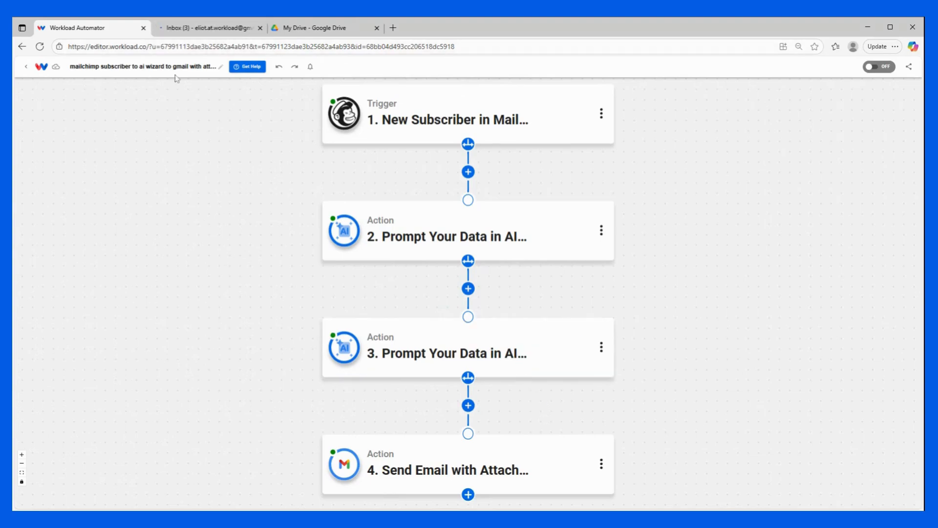
- Check the 'Welcome to Our Mailing List!' email in Gmail, then switch the workflow to ACTIVE
{"action": "left_click", "coordinate": [212, 29]}
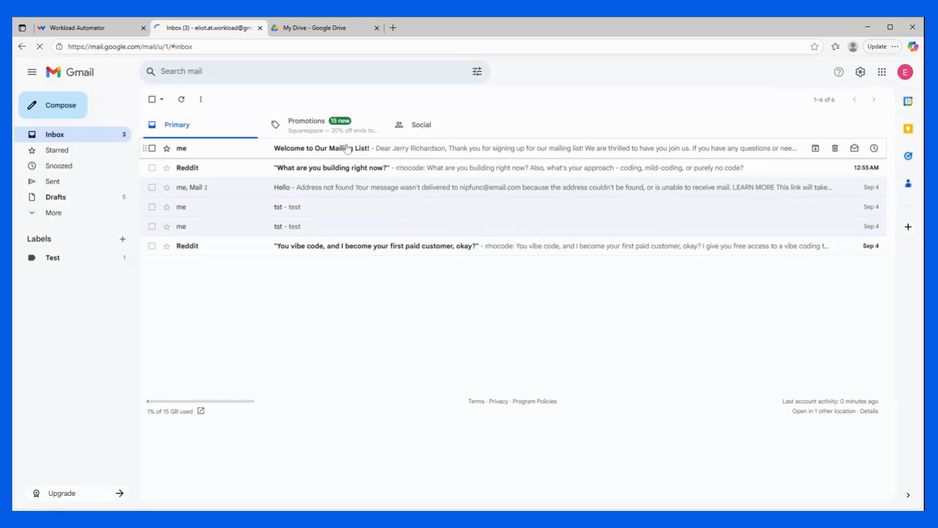
{"action": "left_click", "coordinate": [347, 148]}
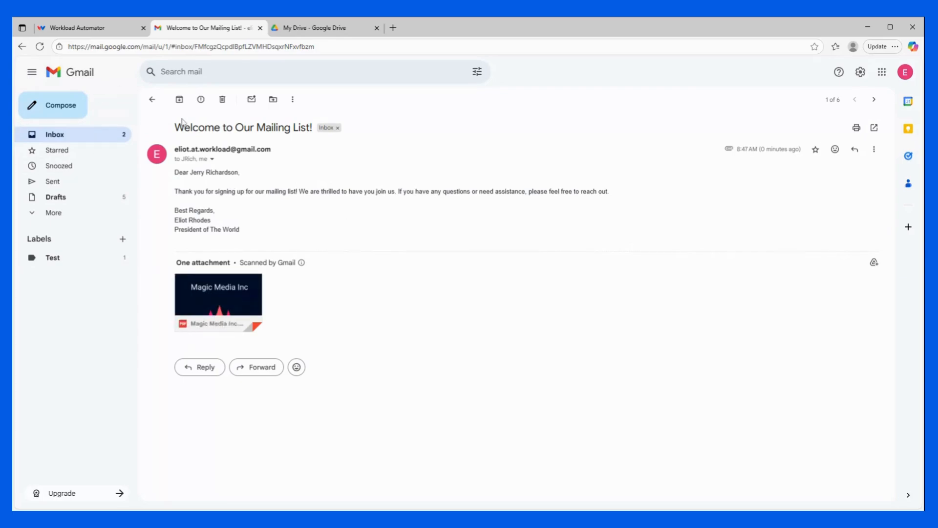
{"action": "left_click", "coordinate": [97, 28]}
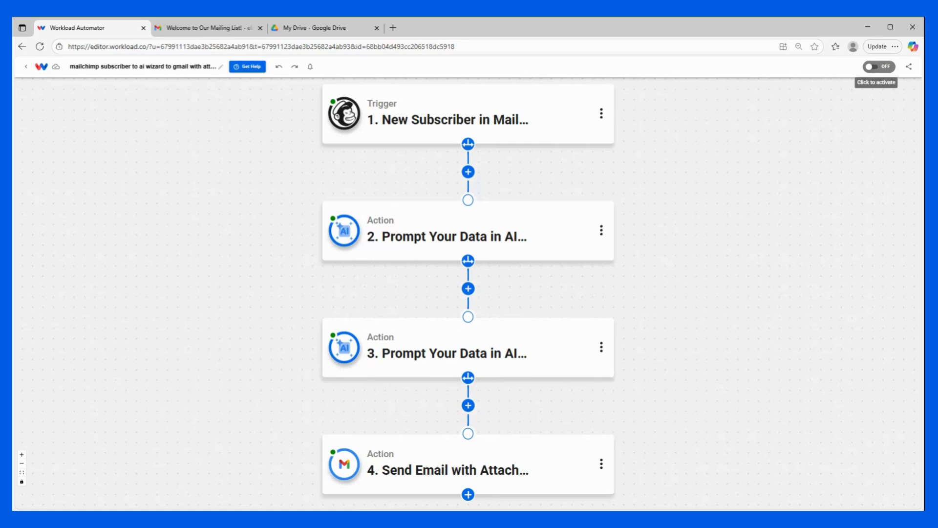
{"action": "left_click", "coordinate": [879, 66]}
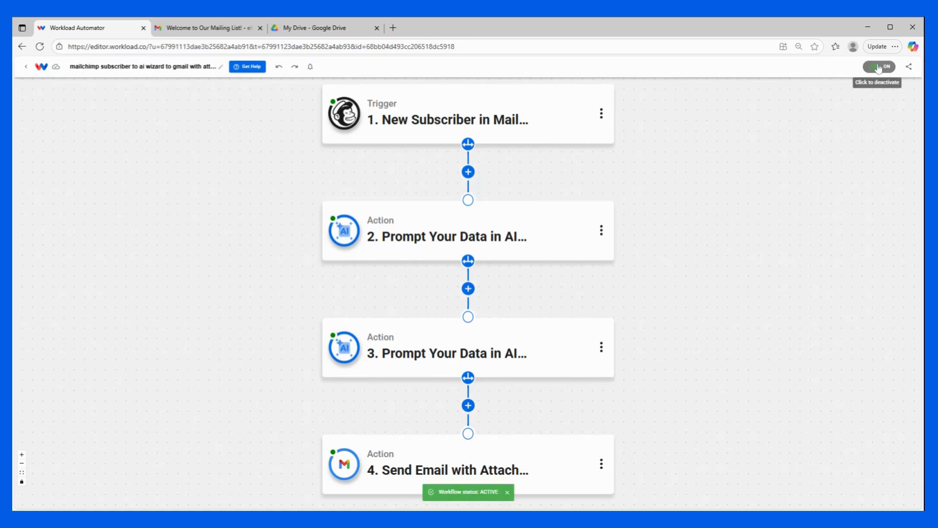